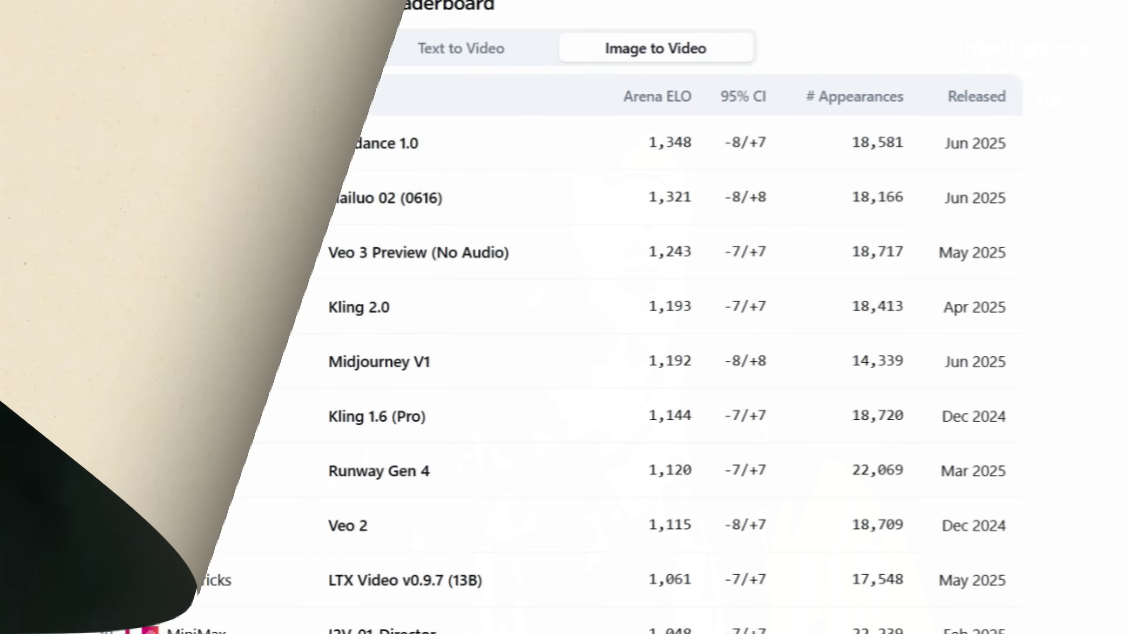
# Highlight Hailuo 02 (0616), ranked second behind Seedance 1.0 on the Image to Video leaderboard.
pyautogui.moveTo(455, 195); pyautogui.dragTo(306, 193)
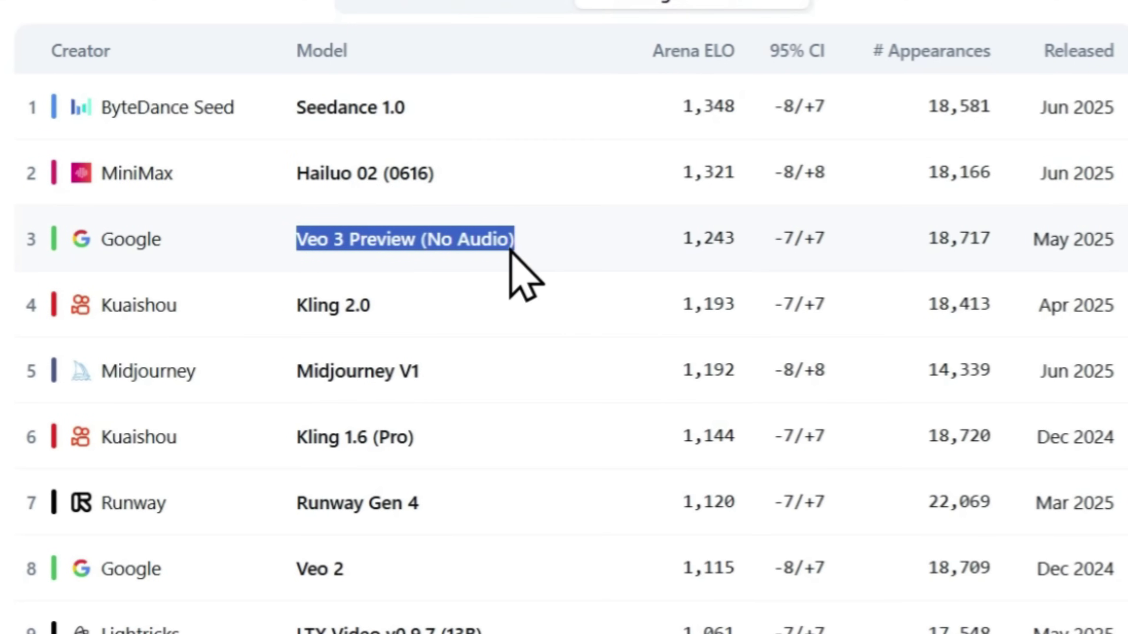
pyautogui.scroll(2, 510, 250)
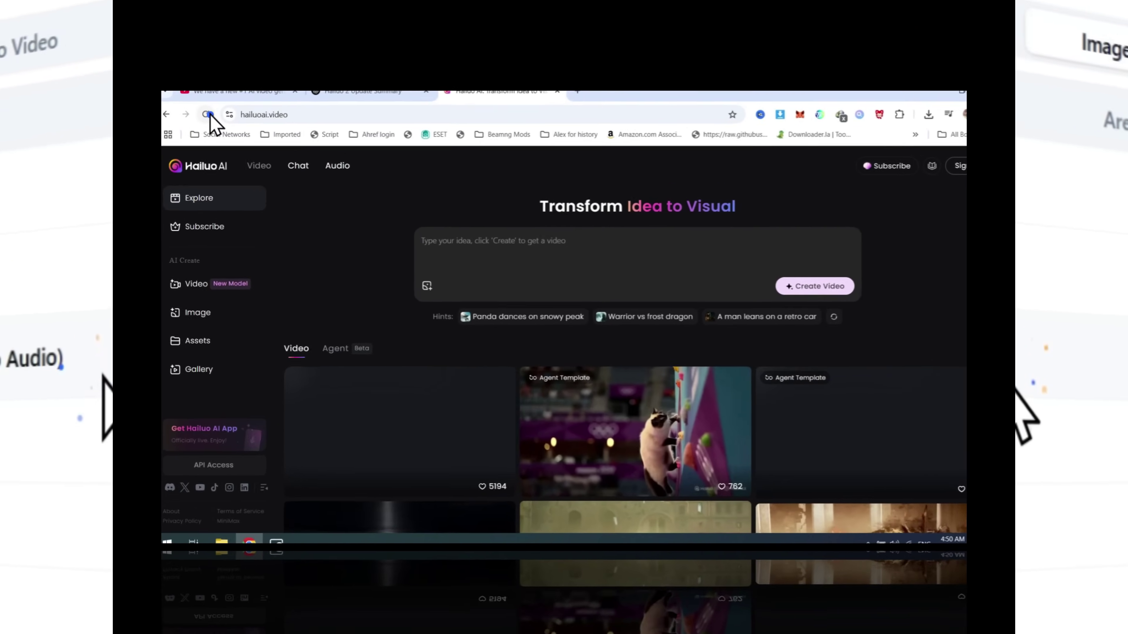
# Reload hailuoai.video, sign in with a Google account and go to the Video creation page.
pyautogui.click(208, 114)
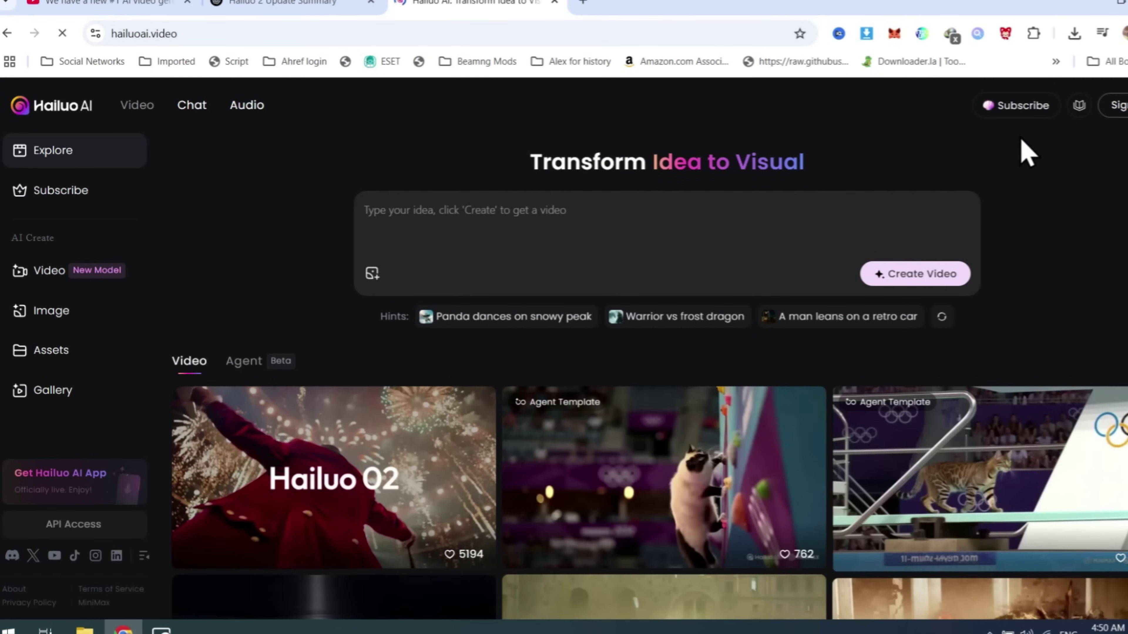
pyautogui.click(1107, 115)
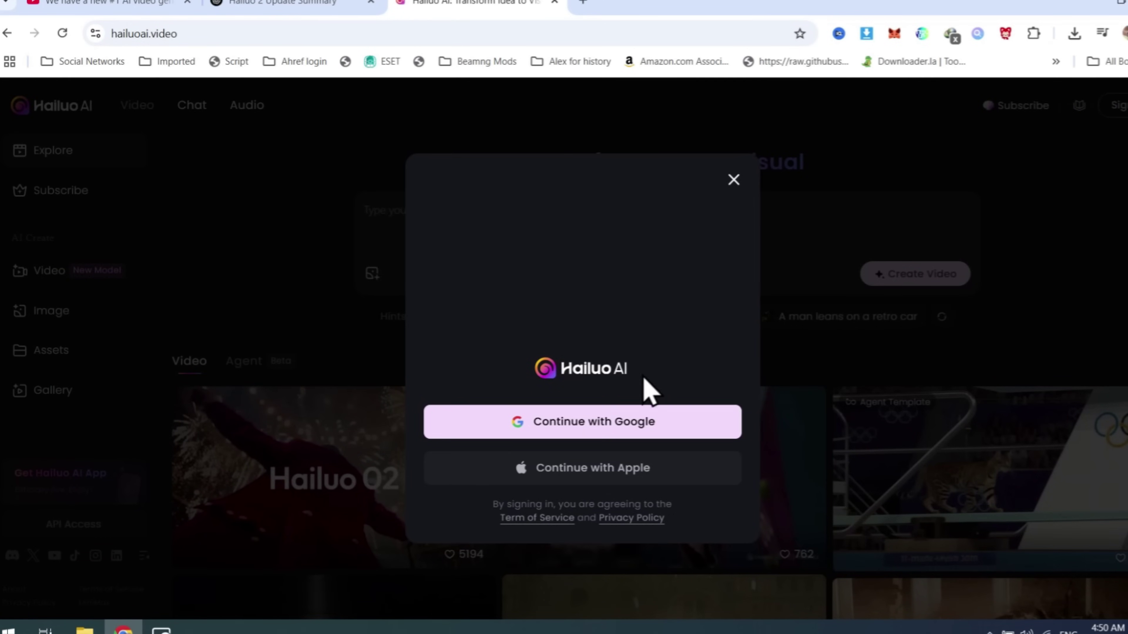
pyautogui.click(608, 420)
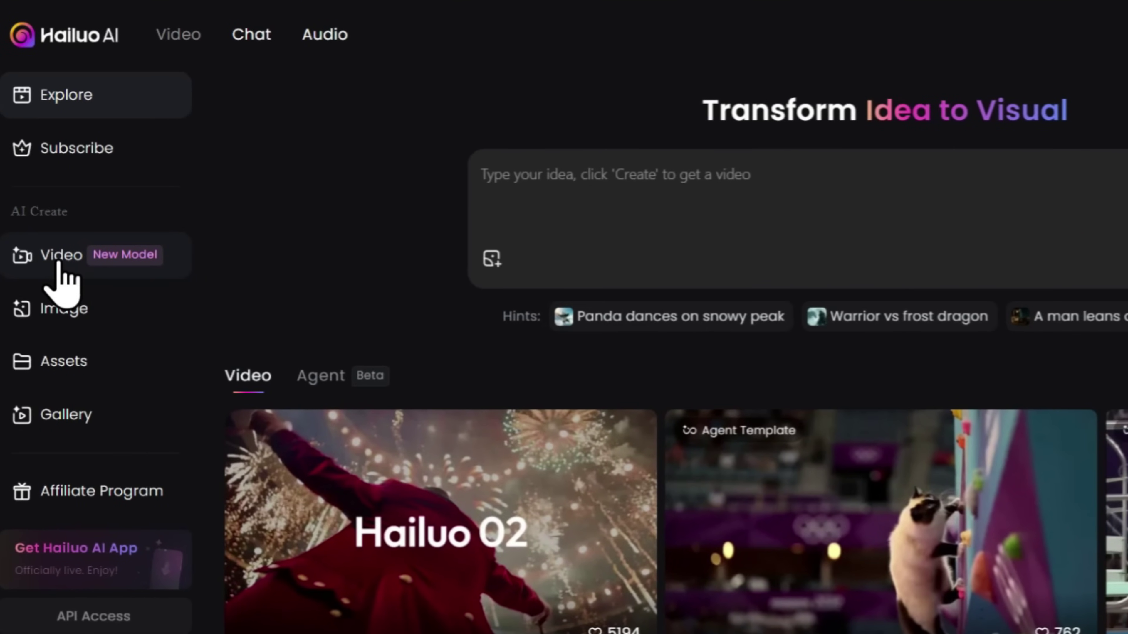
pyautogui.click(59, 262)
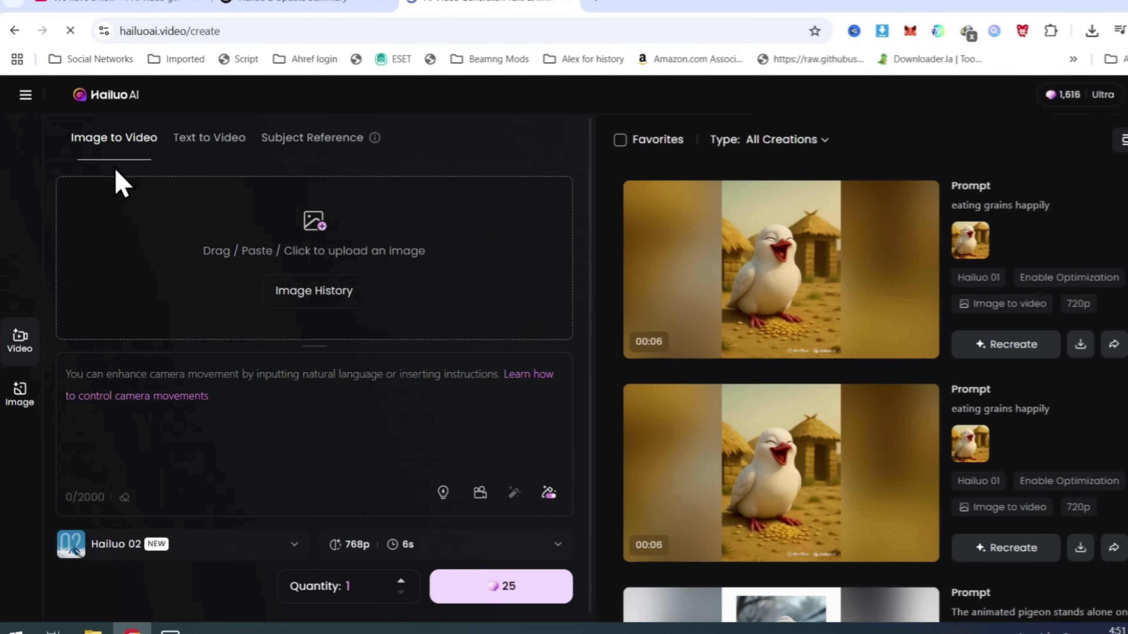
# Switch the generator to Text to Video mode after glancing at subject reference.
pyautogui.click(192, 140)
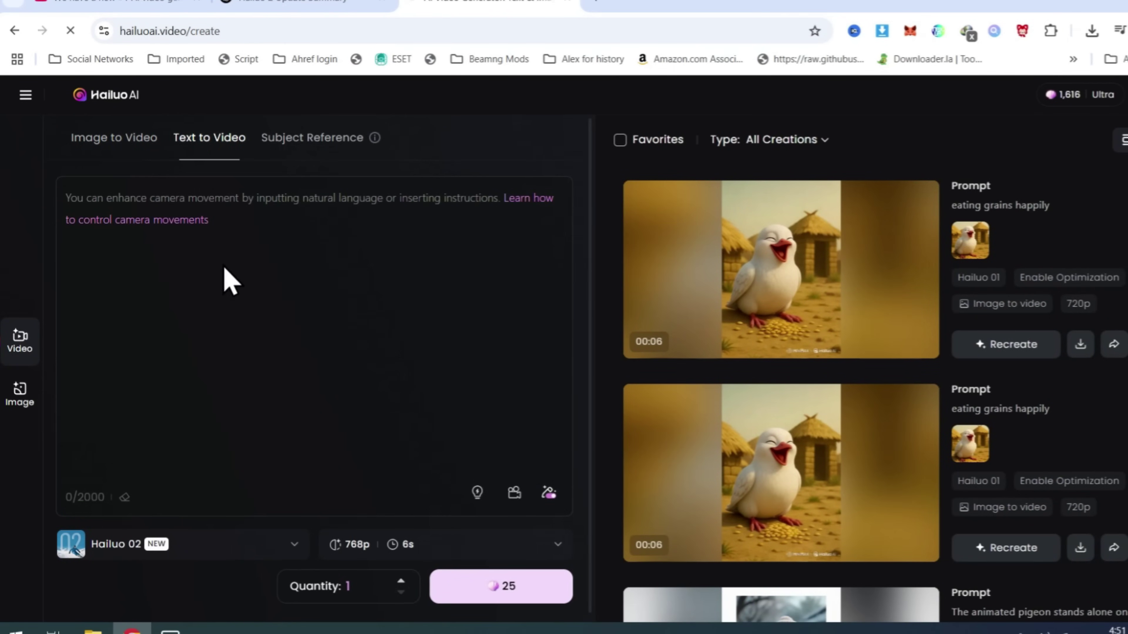
pyautogui.click(288, 157)
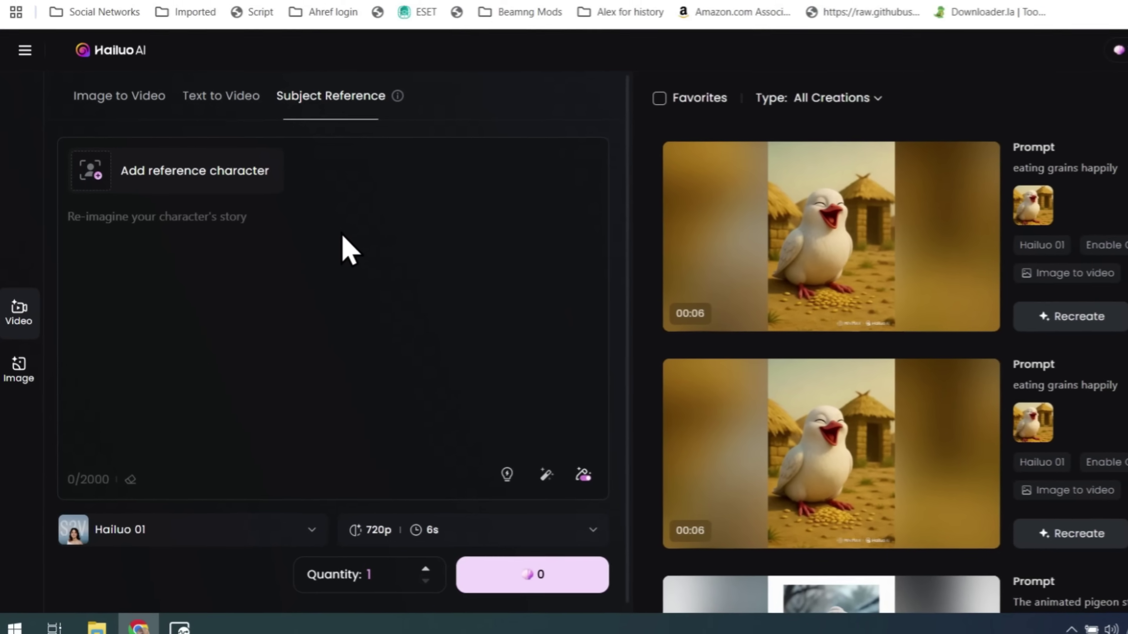
pyautogui.click(236, 37)
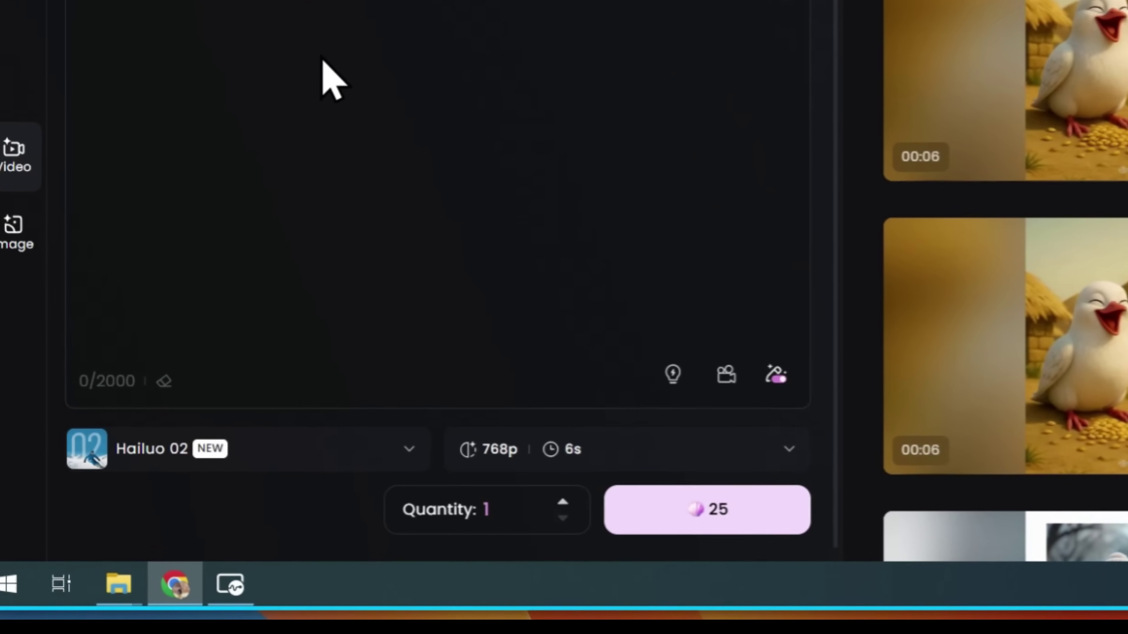
# Keep Hailuo 02 as the model at 768p with a 10-second duration.
pyautogui.click(382, 450)
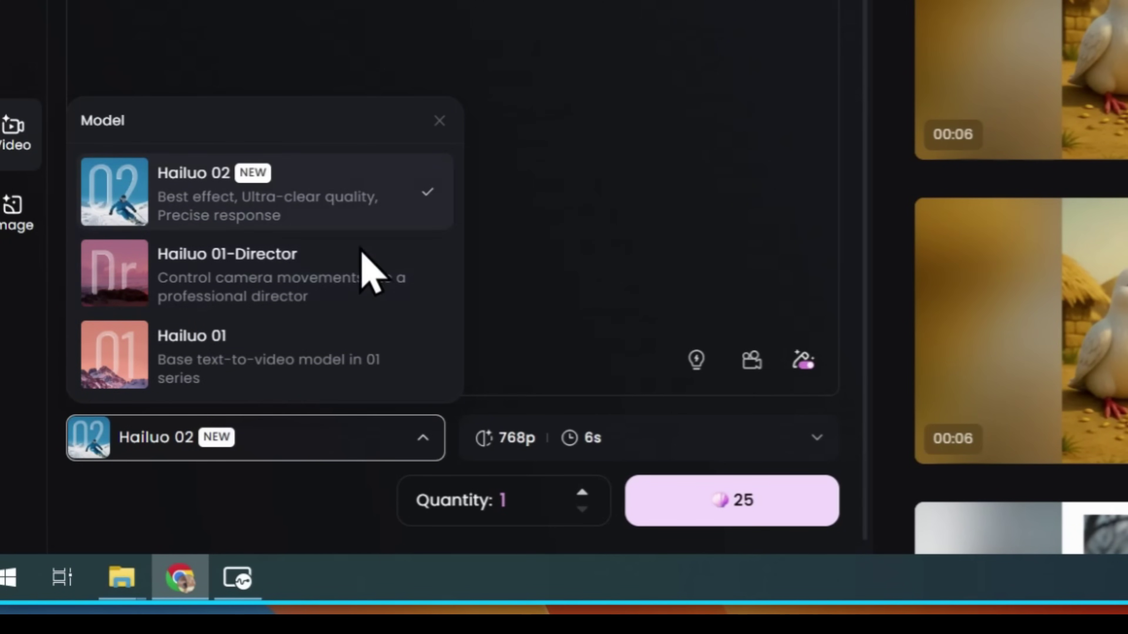
pyautogui.click(328, 221)
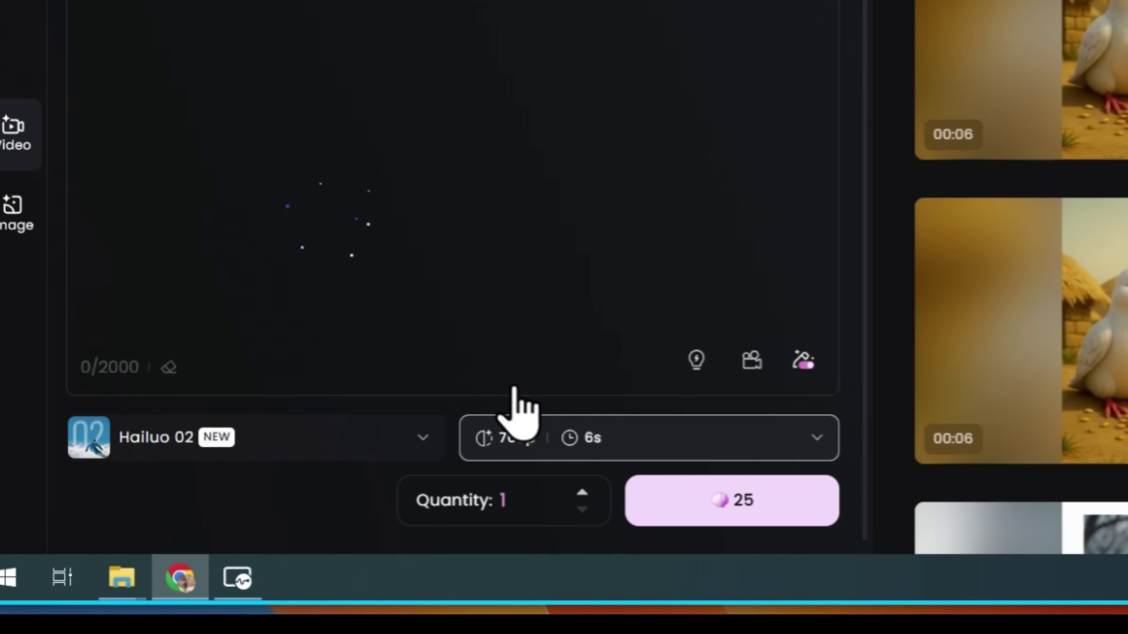
pyautogui.click(533, 448)
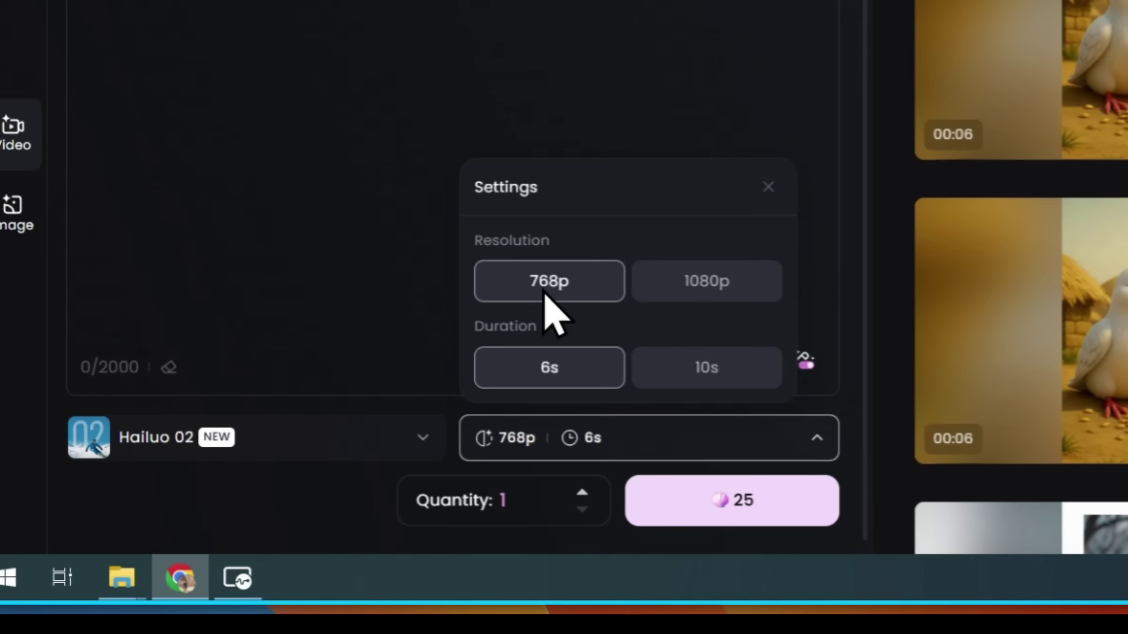
pyautogui.click(700, 288)
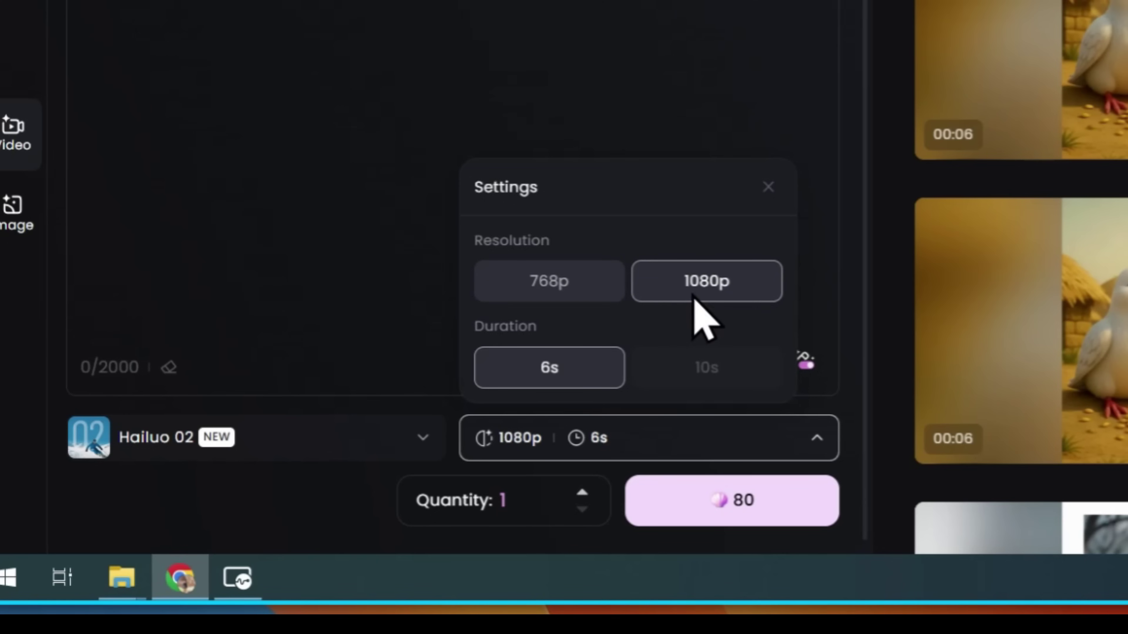
pyautogui.click(711, 381)
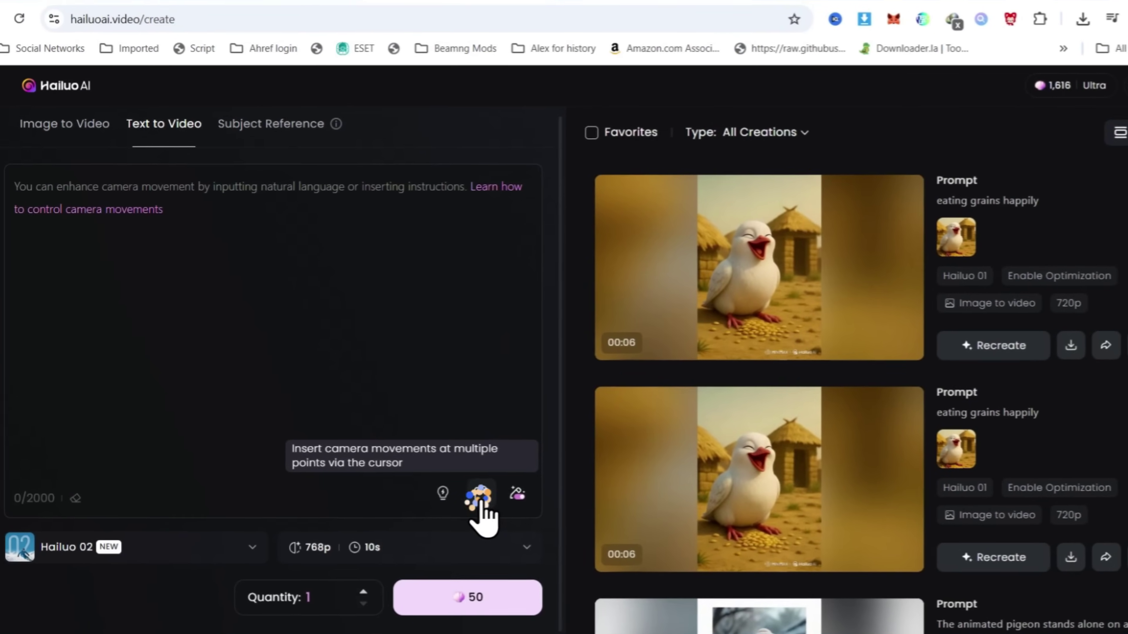
# Paste the prompt of a glass ball rolling down a wooden staircase onto a carpet.
pyautogui.click(491, 476)
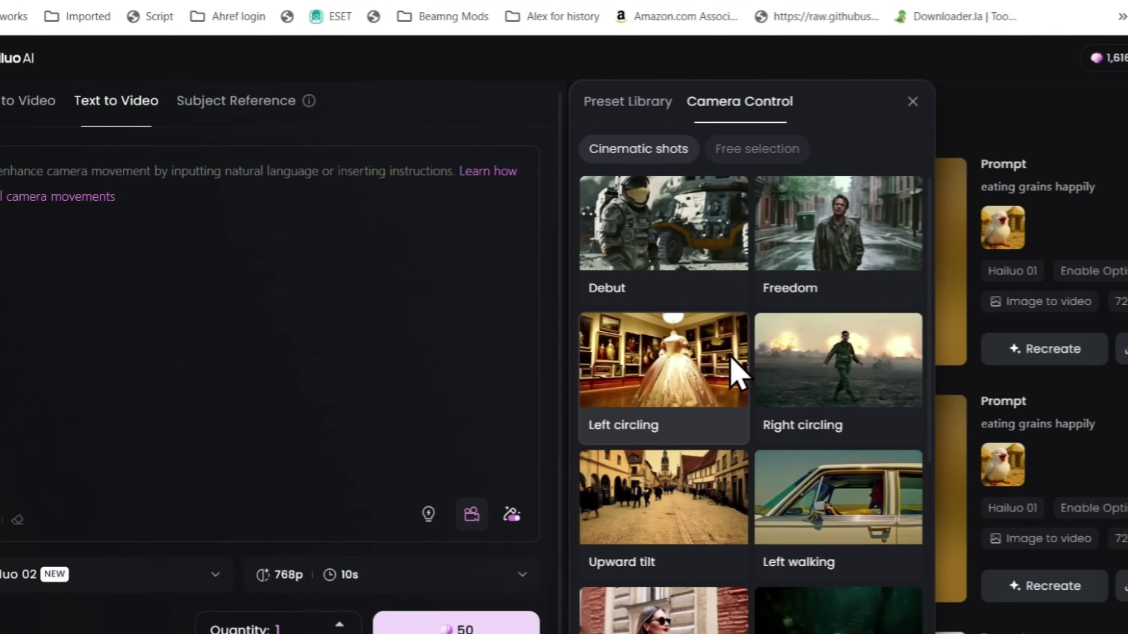
pyautogui.scroll(-6, 735, 375)
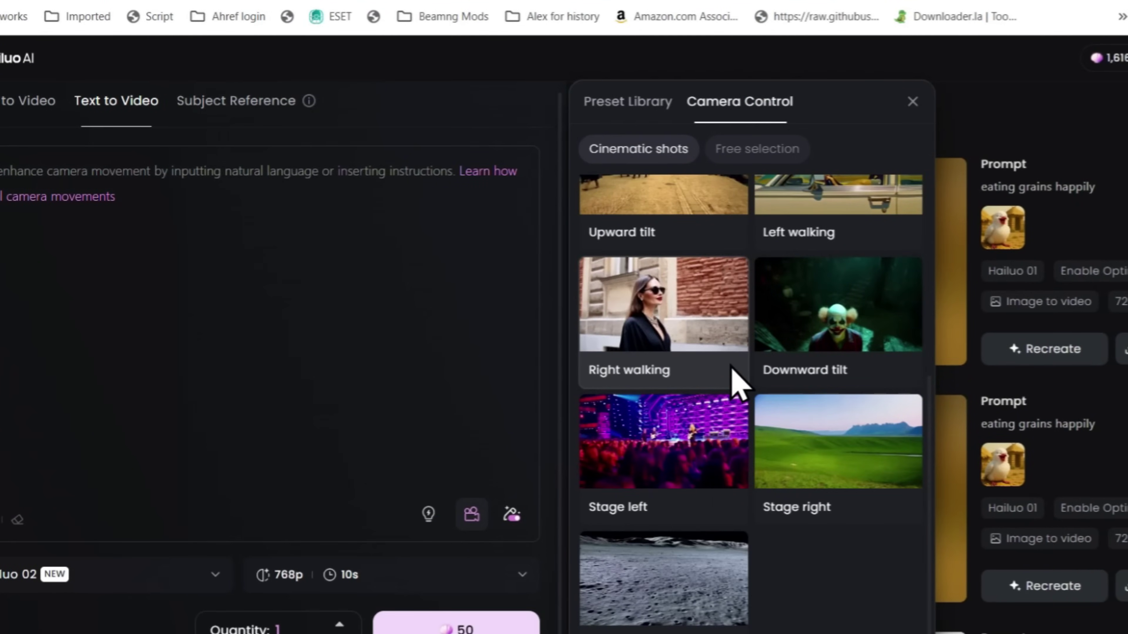
pyautogui.click(283, 212)
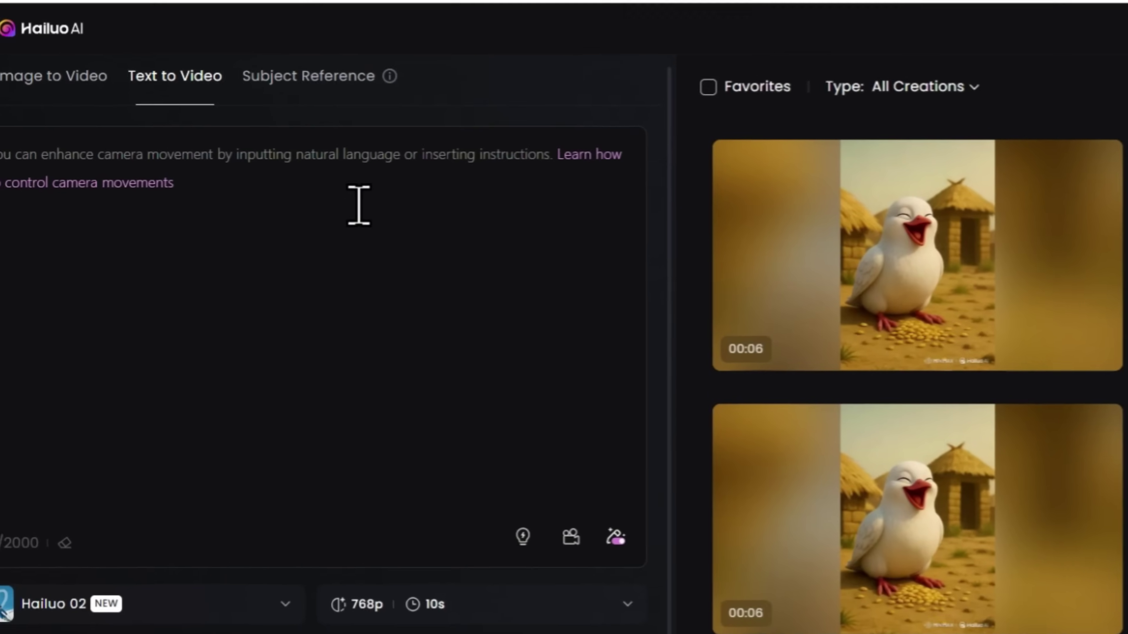
pyautogui.write('A glass ball rolling down a wooden staircase, bouncing realistically on each step before landing softly on a carpet.')
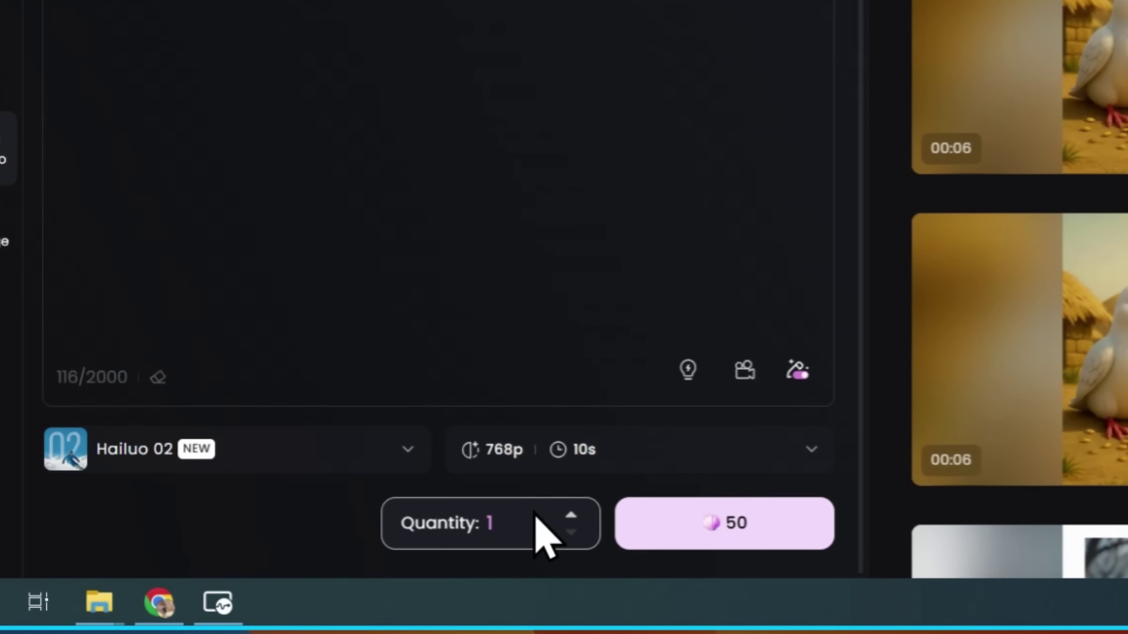
# Generate the glass ball clip at 768p and 6 seconds for 25 credits.
pyautogui.click(562, 469)
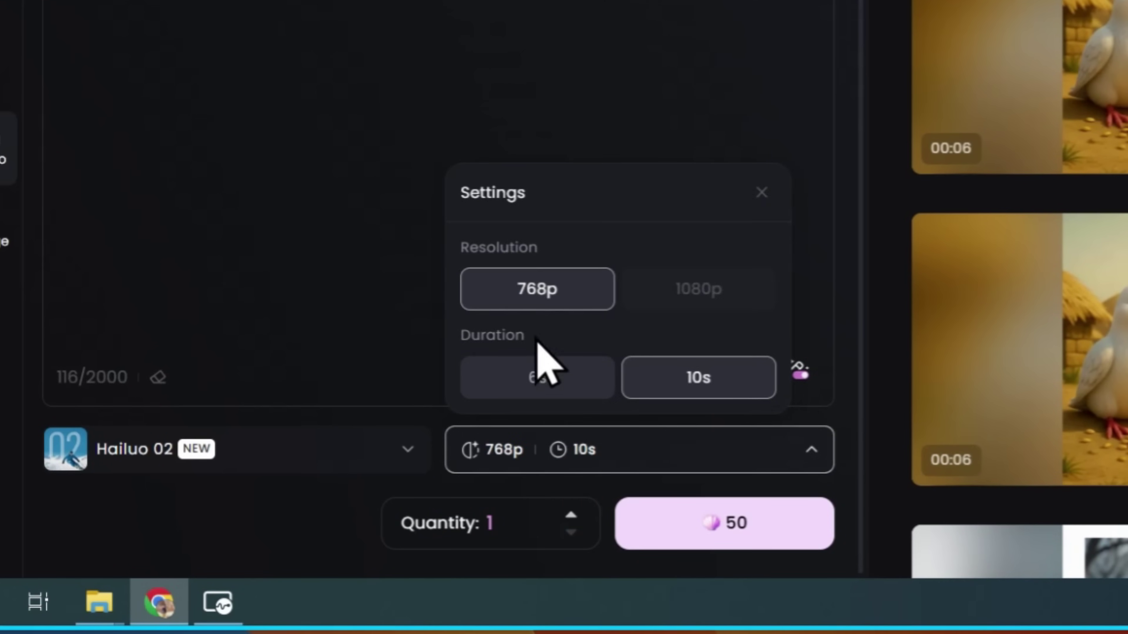
pyautogui.click(528, 386)
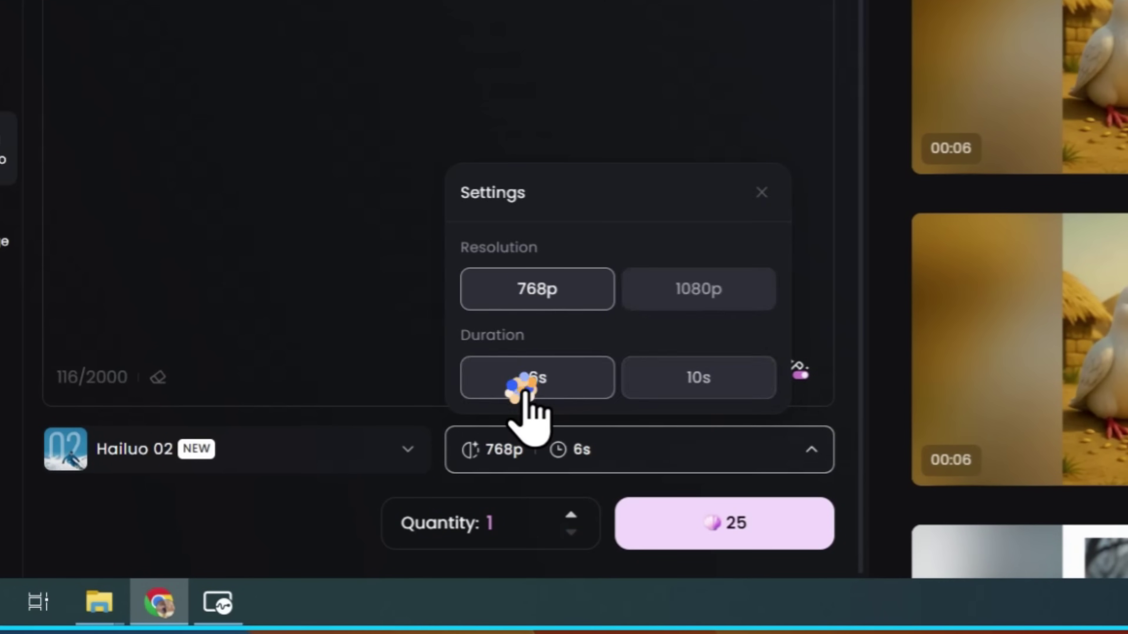
pyautogui.click(728, 503)
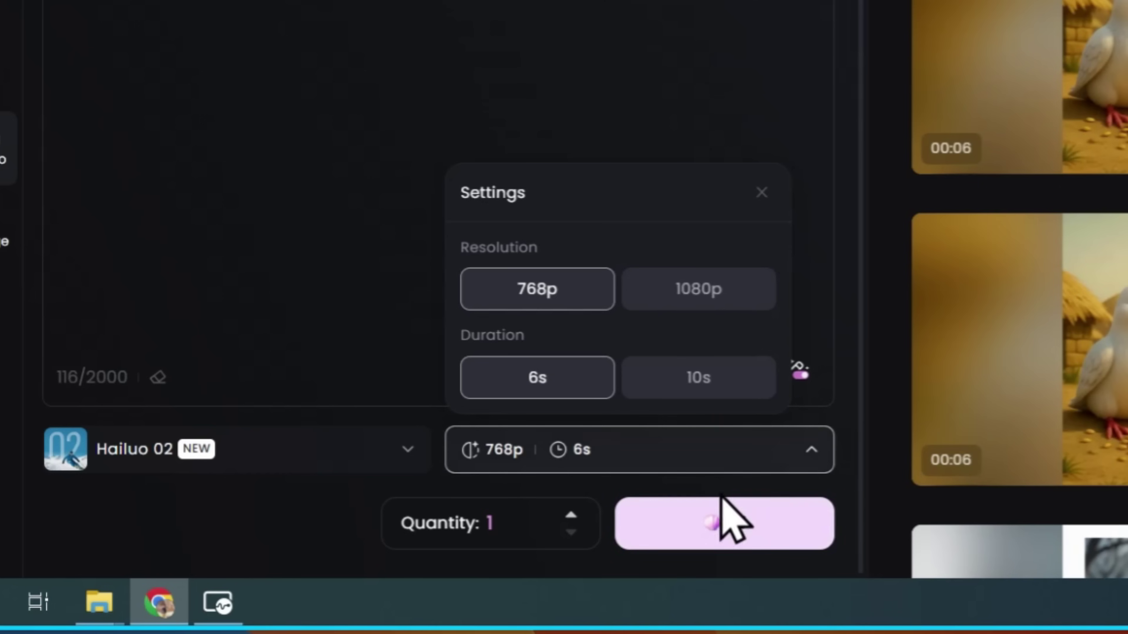
# Open the finished glass ball clip full-size, then bring up paste options over the prompt box.
pyautogui.click(710, 304)
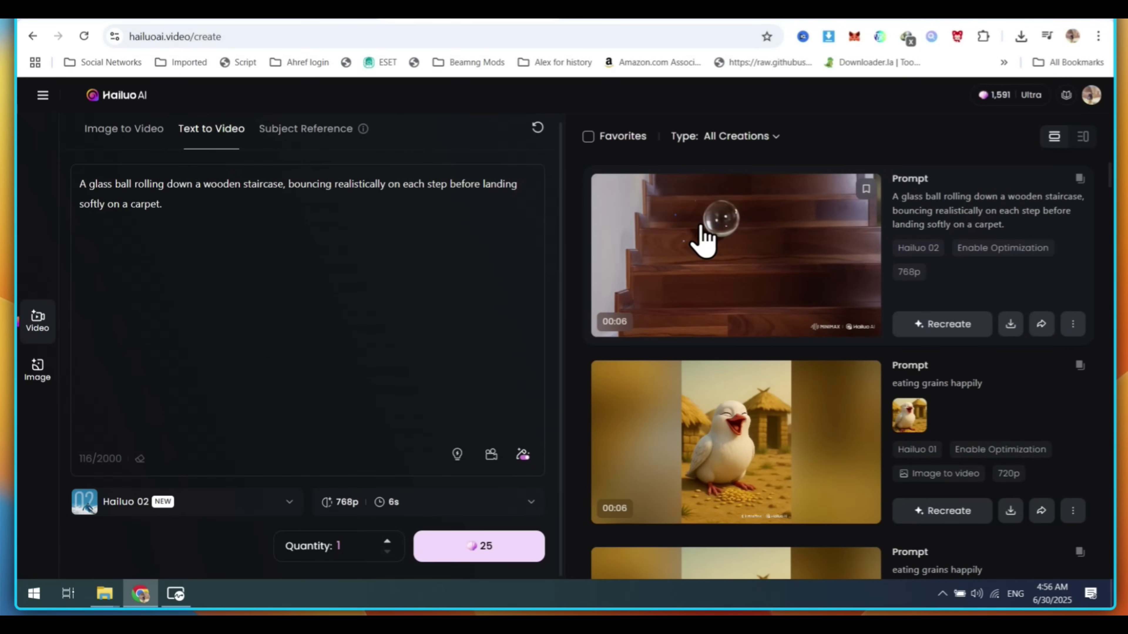
pyautogui.click(704, 247)
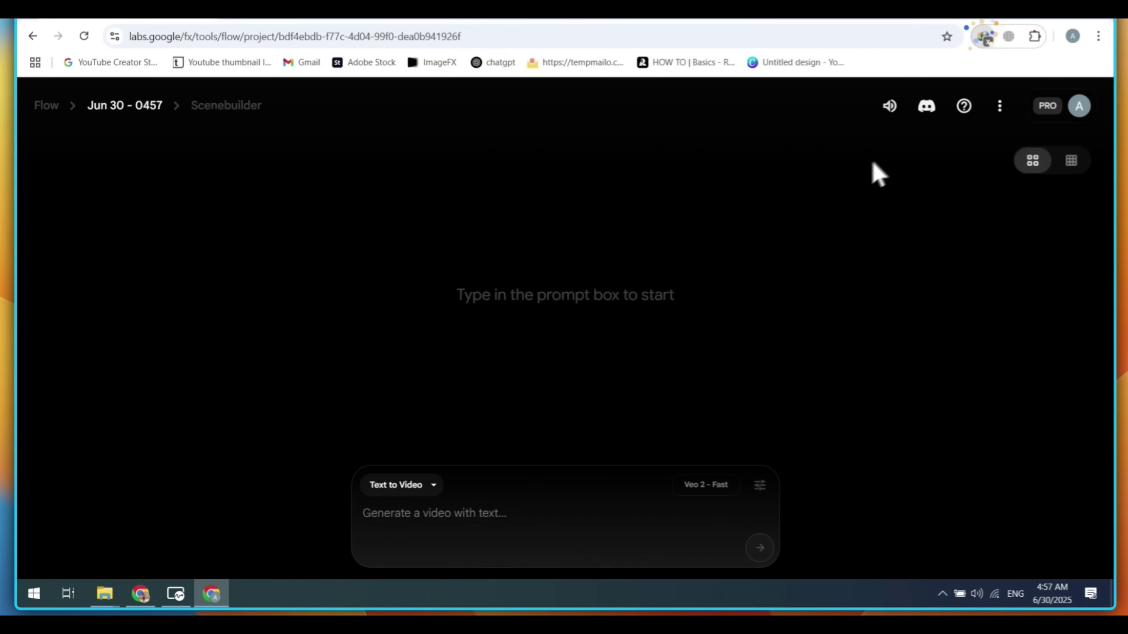
pyautogui.rightClick(472, 506)
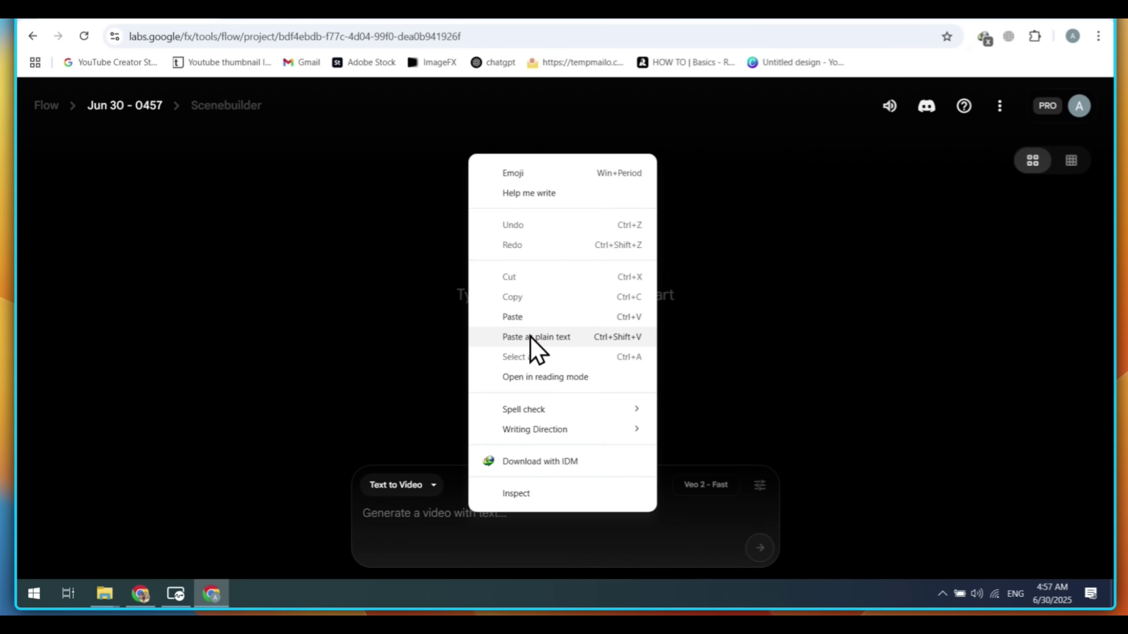
# Paste the prompt as plain text in Google Flow and list the Veo 2 and Veo 3 models.
pyautogui.click(531, 336)
pyautogui.click(743, 474)
pyautogui.click(652, 397)
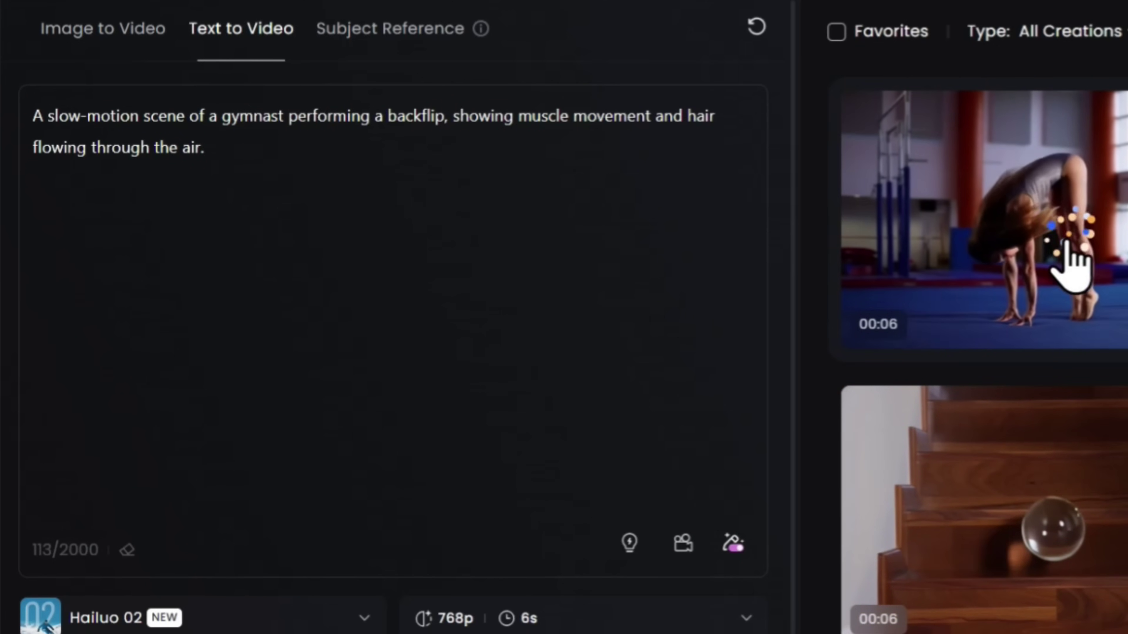
# Play the gymnast clip, then generate the rooftop hero jump and car drift clips from pasted prompts.
pyautogui.click(981, 252)
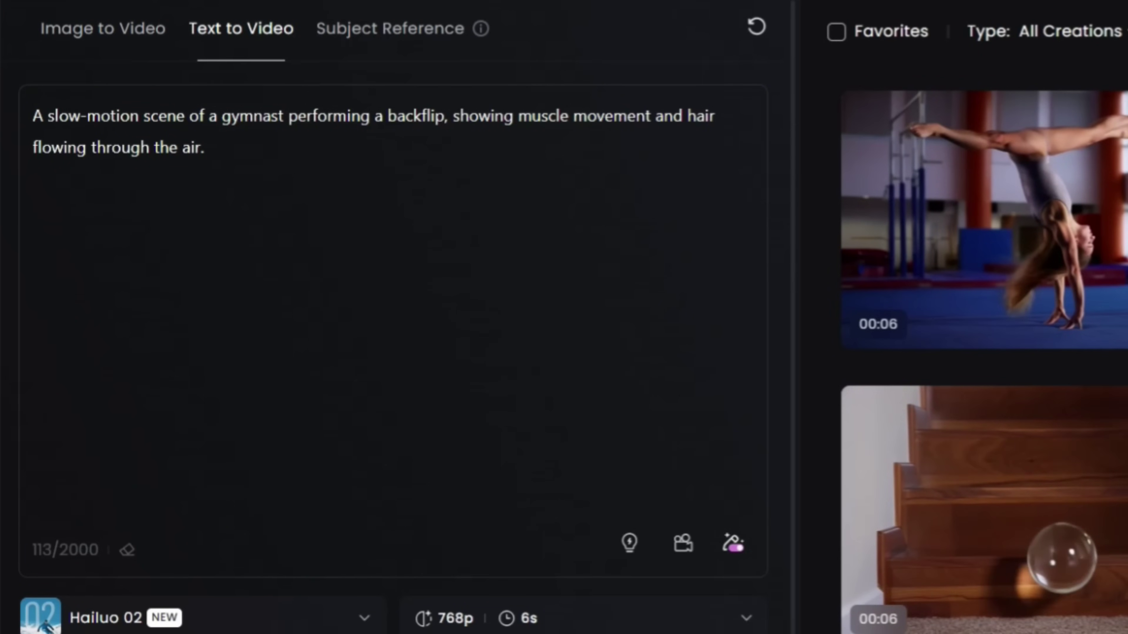
pyautogui.tripleClick(627, 335)
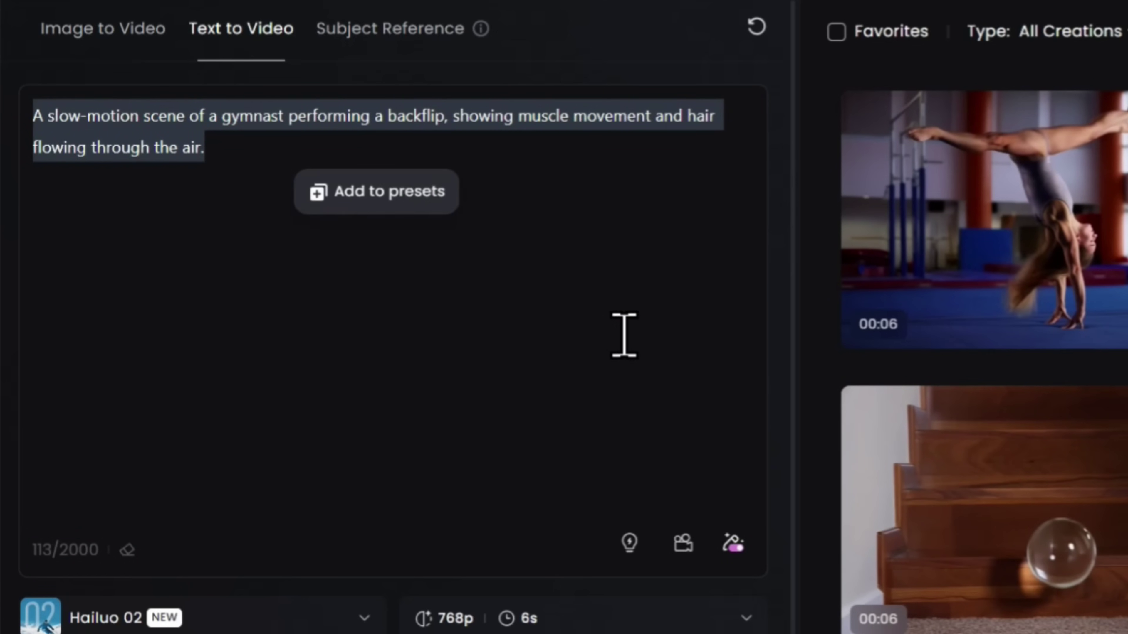
pyautogui.write('A hero jumps from one rooftop to another at night, landing and rolling with realistic momentum as glass shatters beneath his boots.')
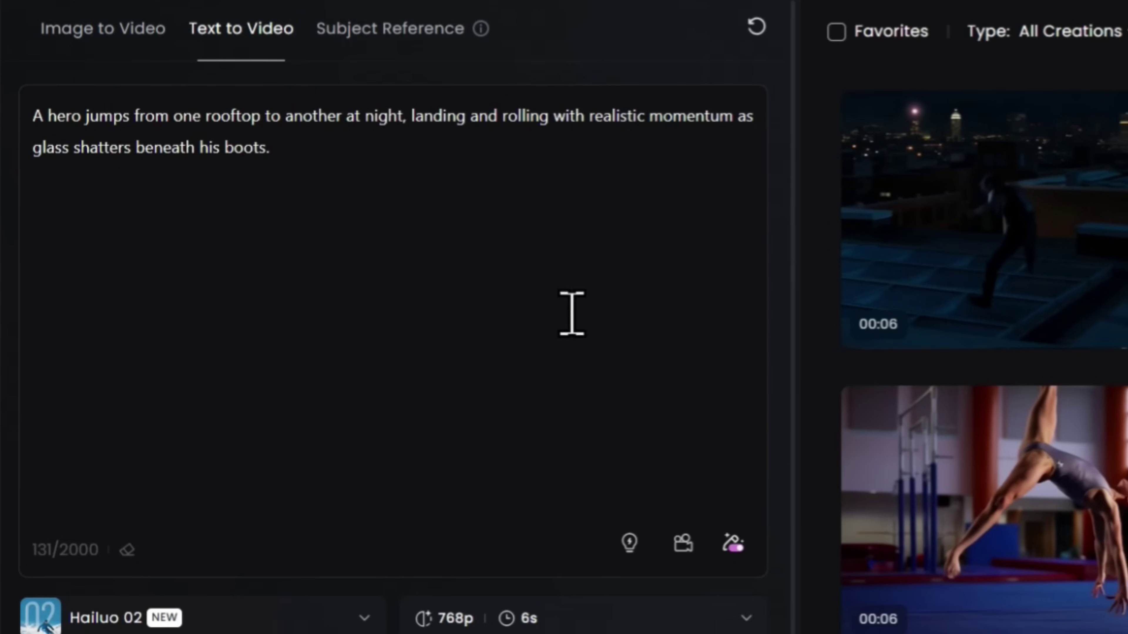
pyautogui.hotkey('ctrl', 'a')
pyautogui.write('A speeding car drifts around a corner, tires screeching and smoke billowing, as it narrowly avoids a collision with falling crates.')
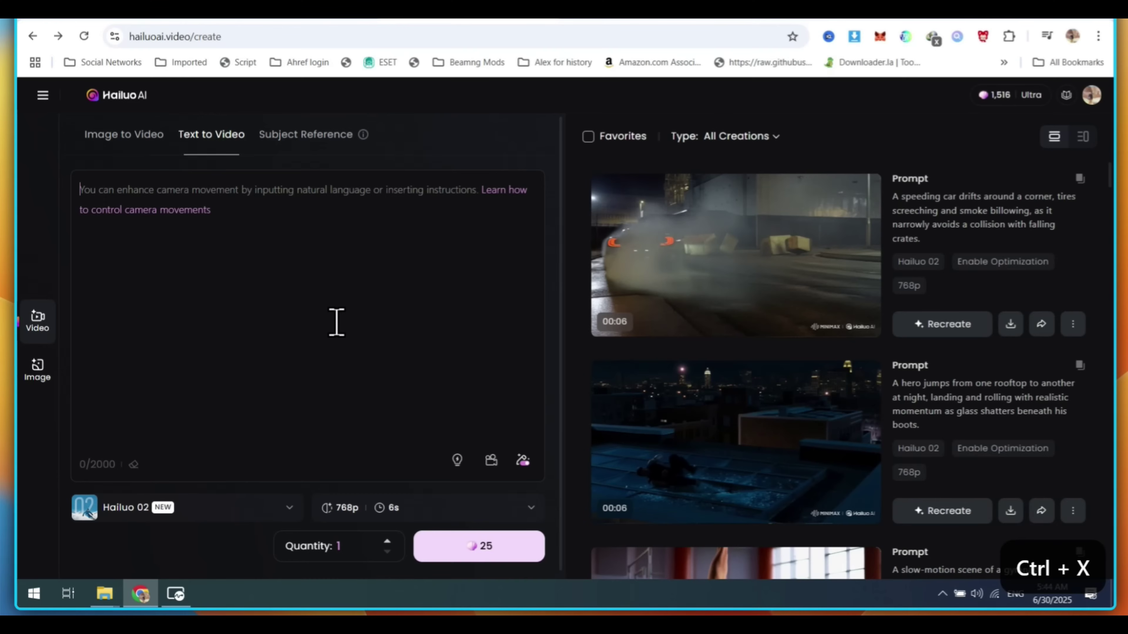
# Generate the Disney-Pixar clip of a blue-scarfed fox dancing in a sunlit forest for 25 credits.
pyautogui.click(491, 460)
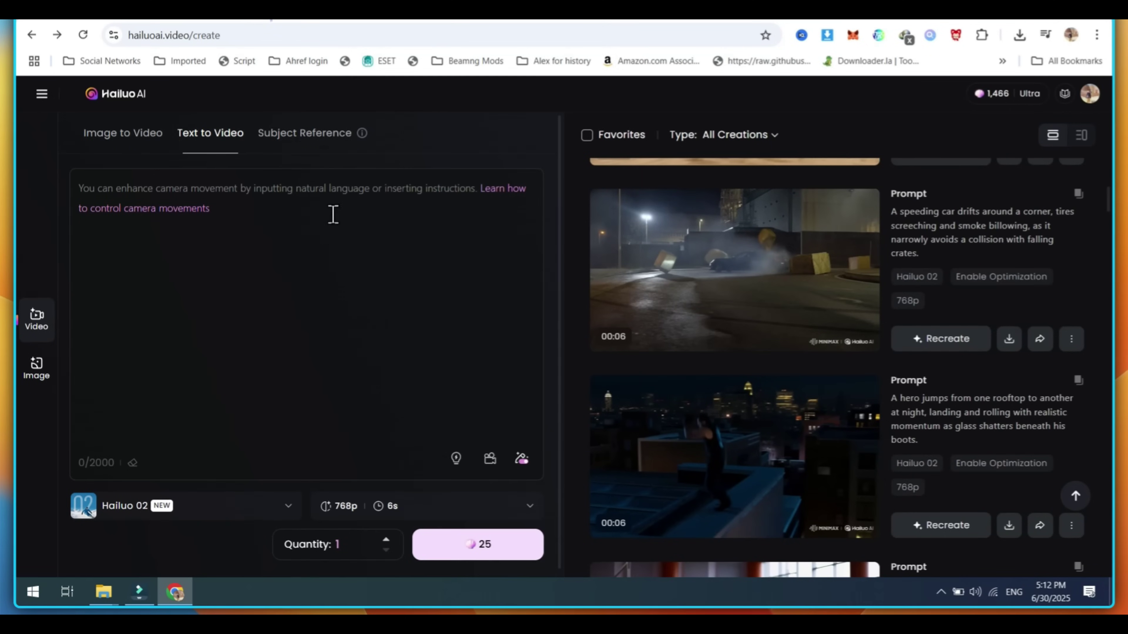
pyautogui.click(338, 382)
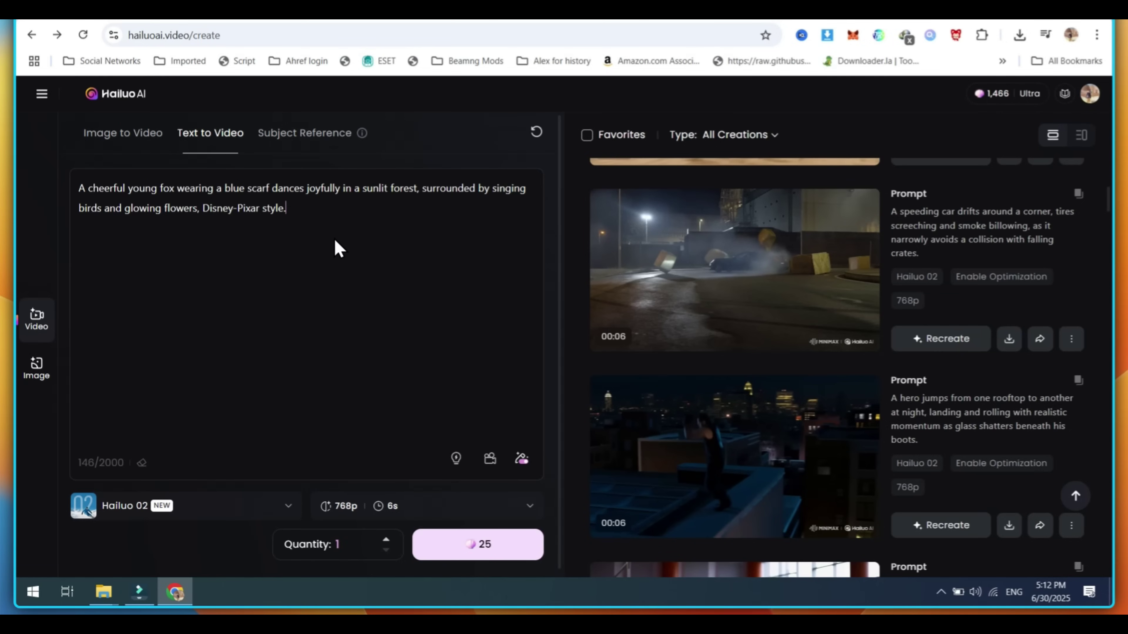
pyautogui.click(448, 547)
# Select the whole current prompt and bring up its paste options.
pyautogui.scroll(5, 718, 320)
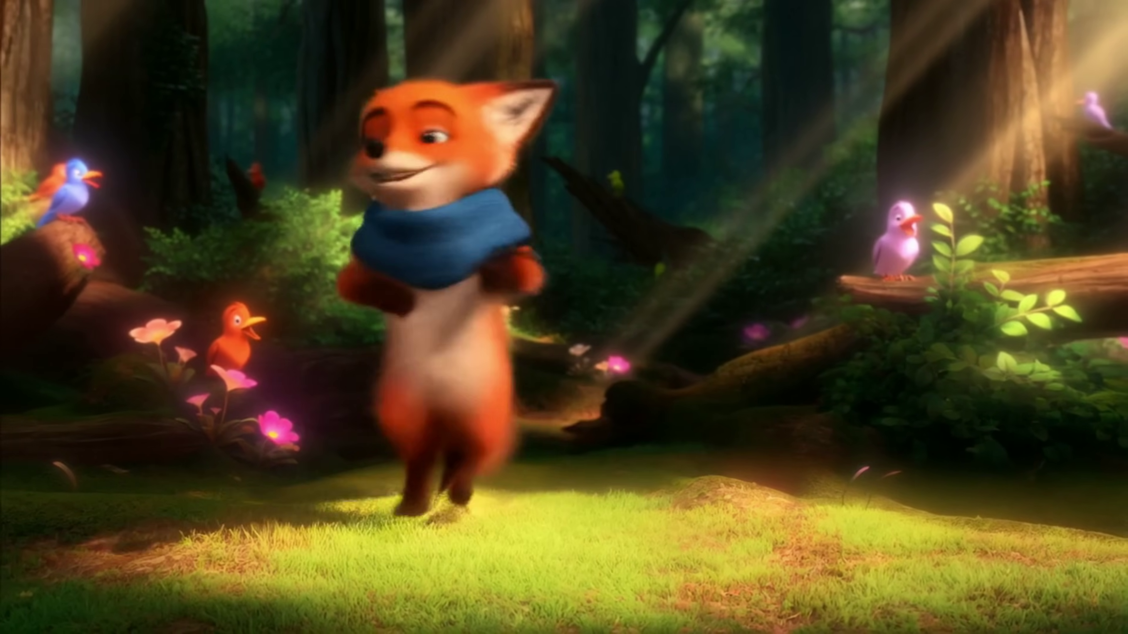
pyautogui.tripleClick(145, 206)
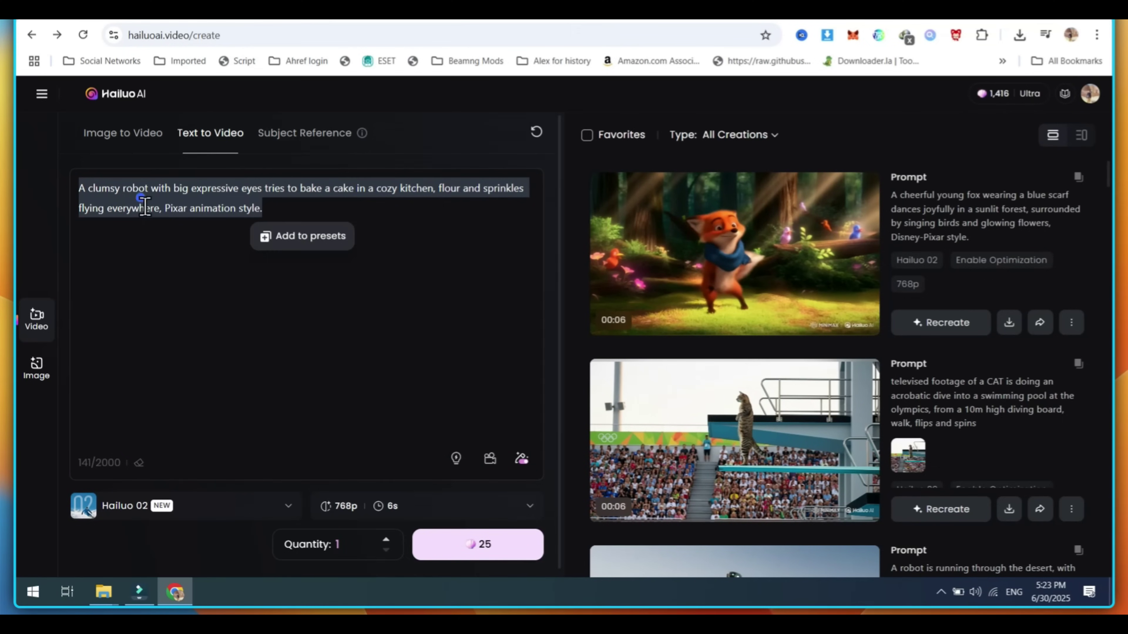
pyautogui.rightClick(145, 206)
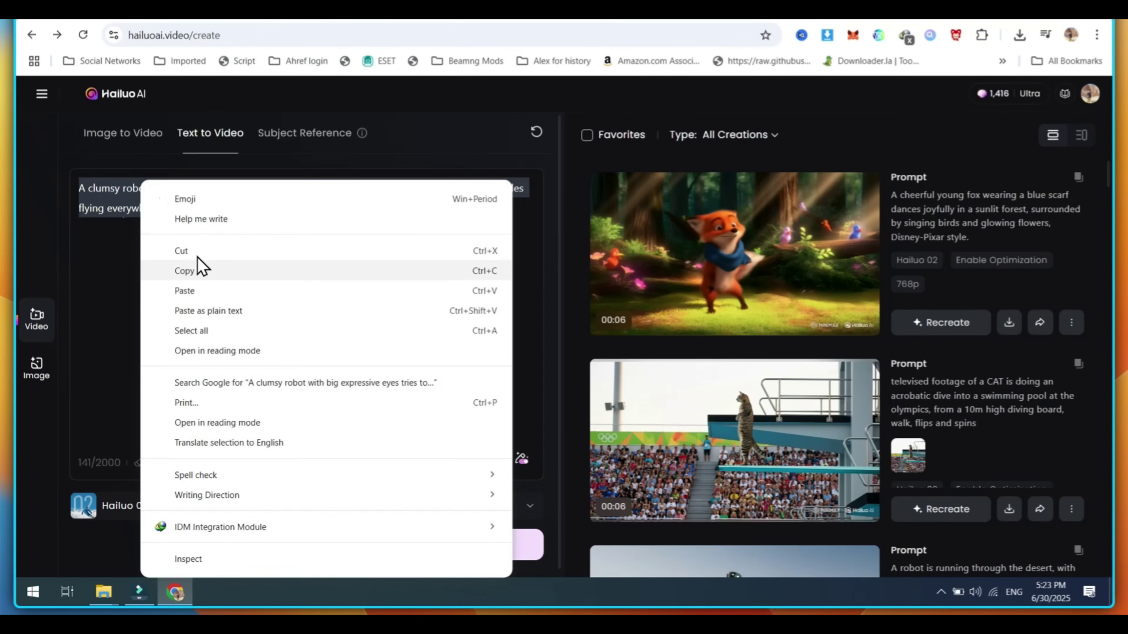
# Paste the pirate mouse leaf-boat prompt, generate it, open the clip and download it.
pyautogui.click(208, 289)
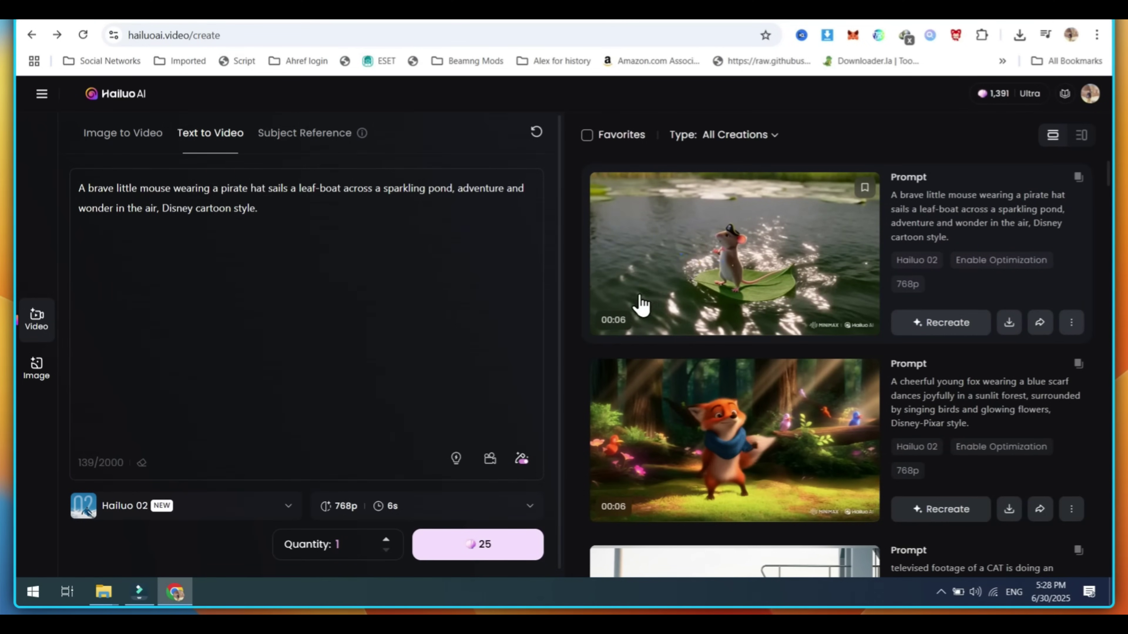
pyautogui.click(641, 304)
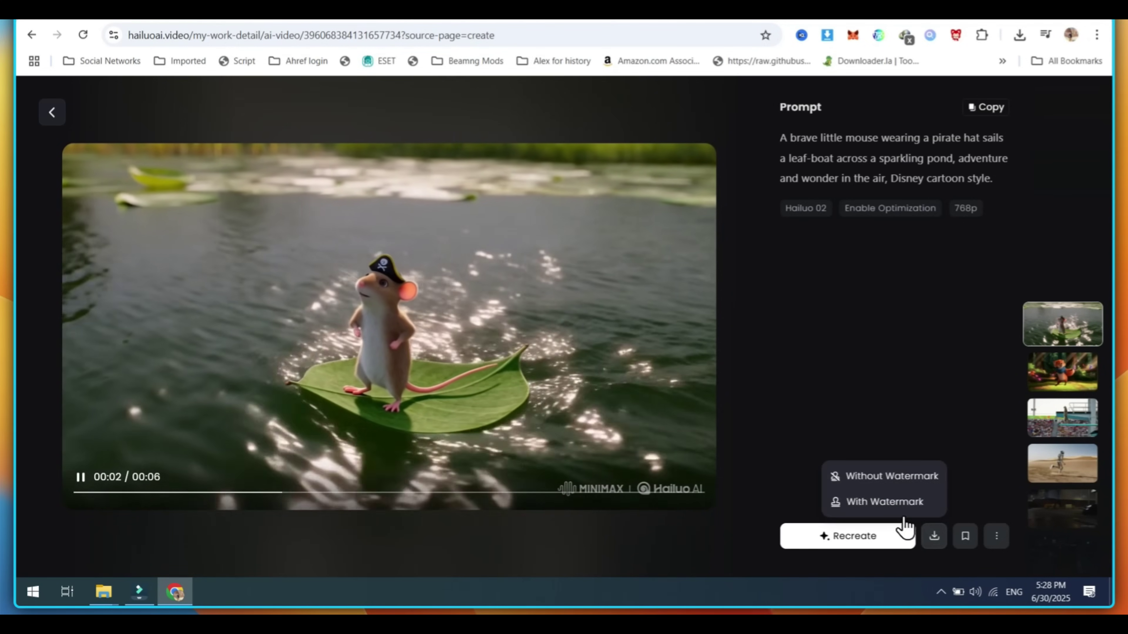
pyautogui.click(934, 535)
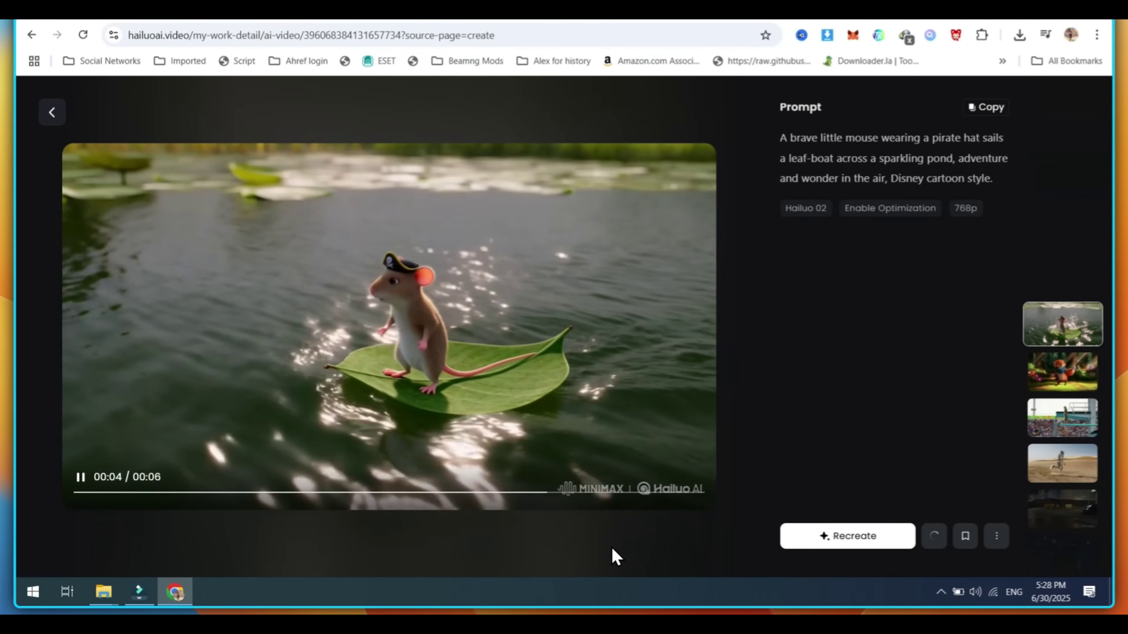